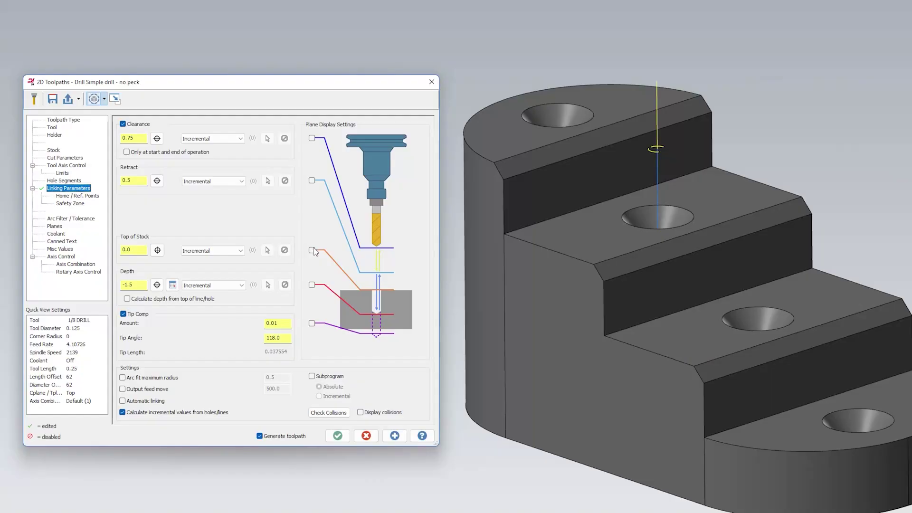
- Display the Top of Stock, Retract and Clearance planes for the drill operation, and set the clearance to 1.0
{"action": "left_click", "coordinate": [312, 250]}
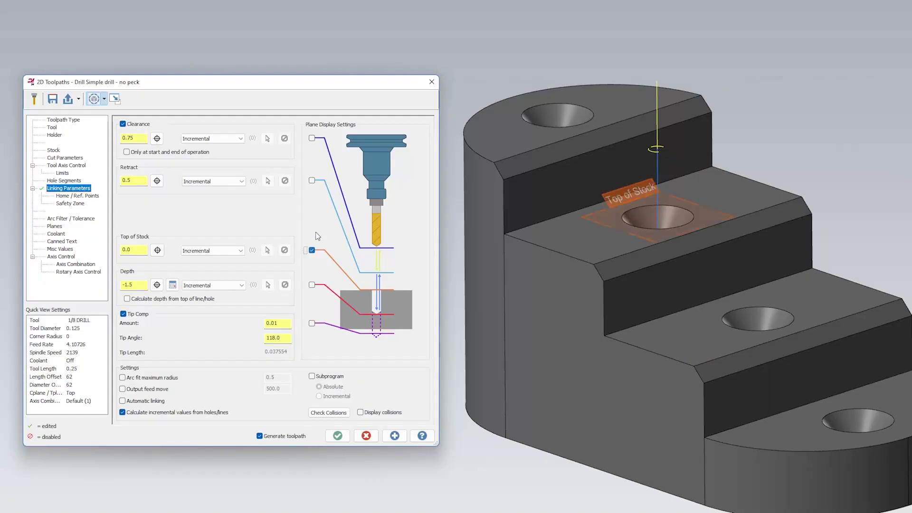
{"action": "left_click", "coordinate": [313, 181]}
{"action": "left_click", "coordinate": [312, 139]}
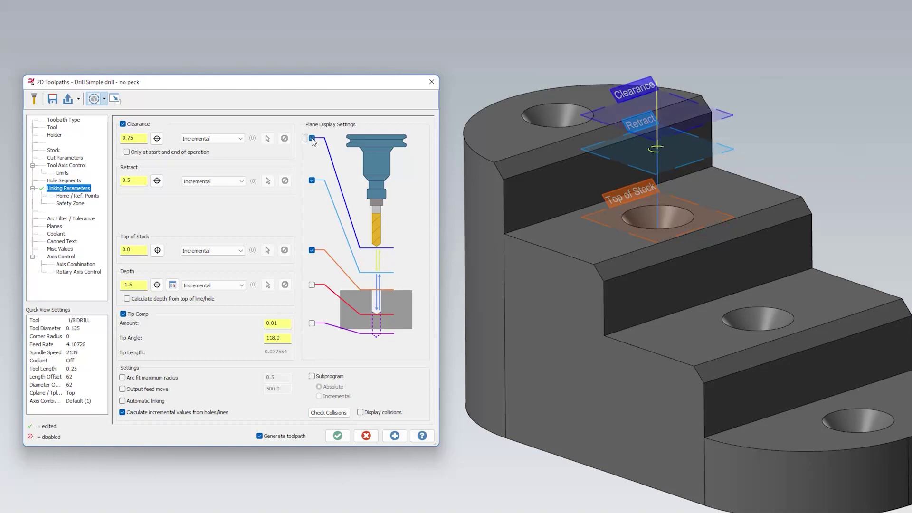
{"action": "left_click_drag", "start_coordinate": [135, 138], "coordinate": [126, 139]}
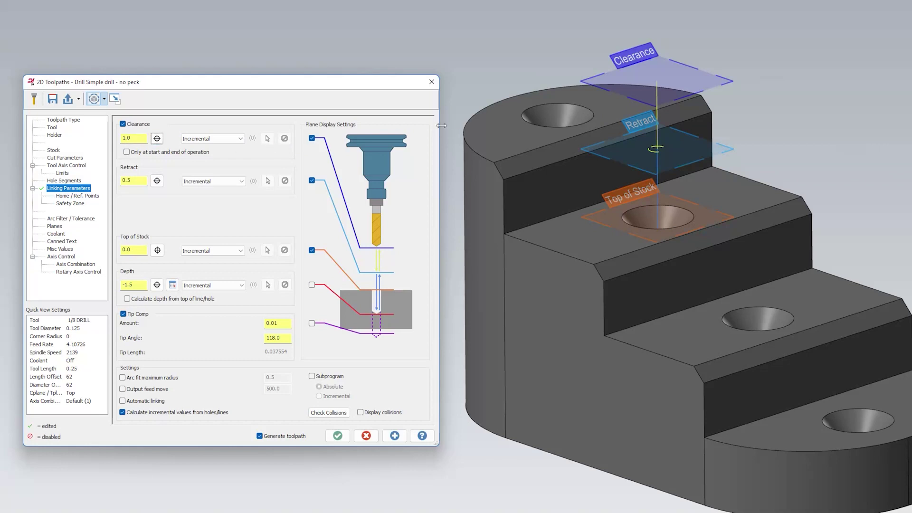
{"action": "mouse_move", "coordinate": [671, 73]}
{"action": "left_mouse_down"}
{"action": "mouse_move", "coordinate": [659, 94]}
{"action": "mouse_move", "coordinate": [655, 71]}
{"action": "left_mouse_up"}
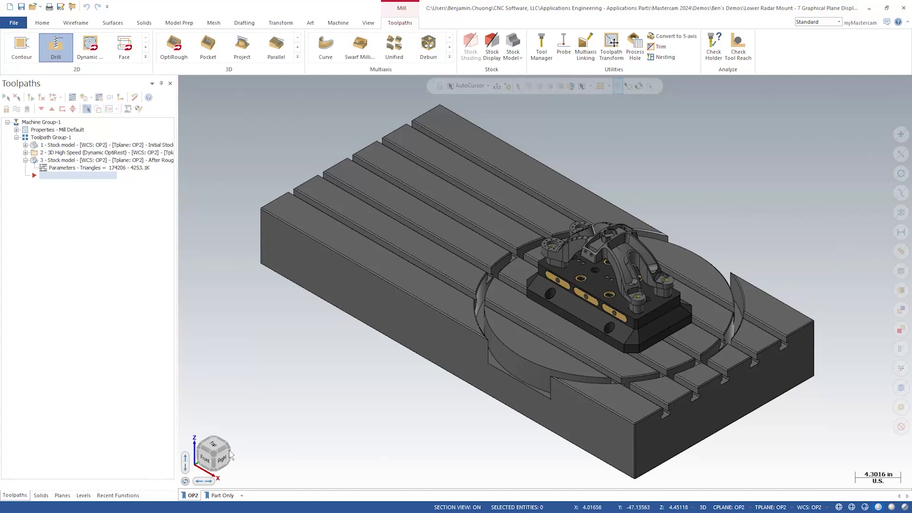
- Show the Part Only view and start a Drill toolpath on all holes matching the radius of the front foot's hole
{"action": "left_click", "coordinate": [222, 495]}
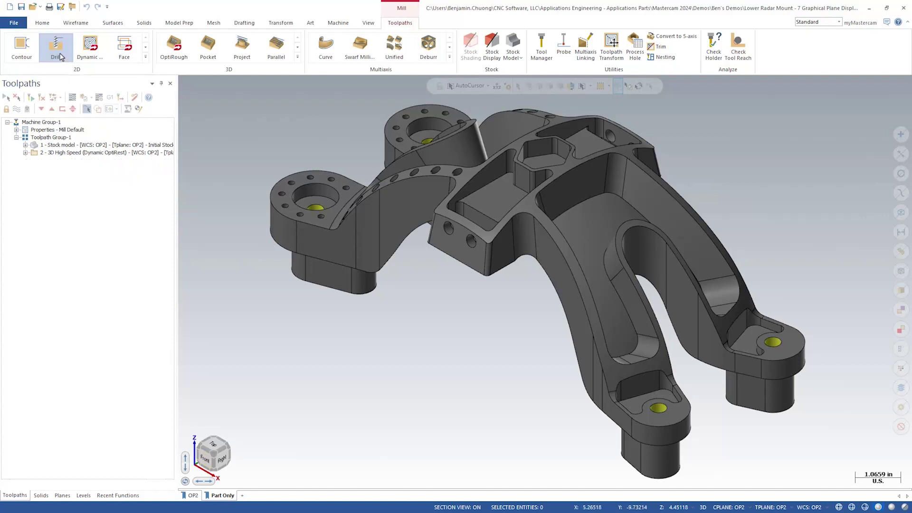
{"action": "left_click", "coordinate": [57, 50]}
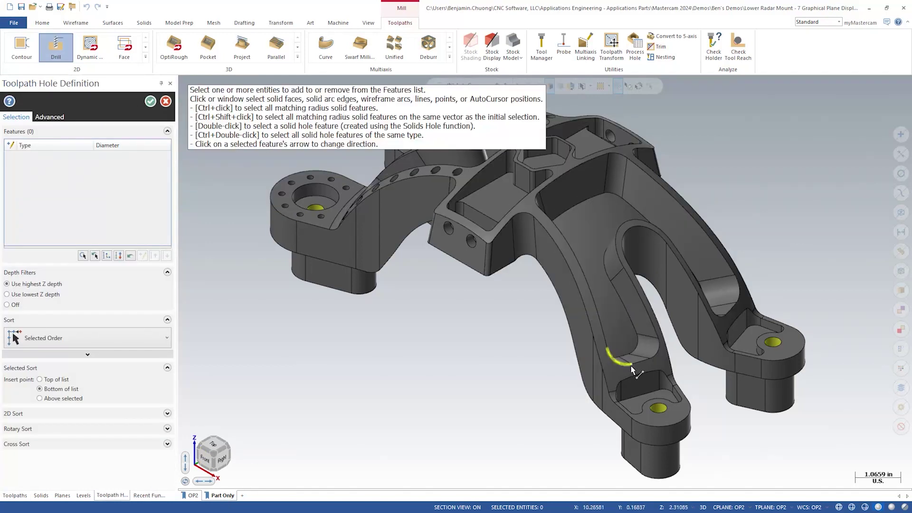
{"action": "left_click", "coordinate": [660, 411], "text": "ctrl"}
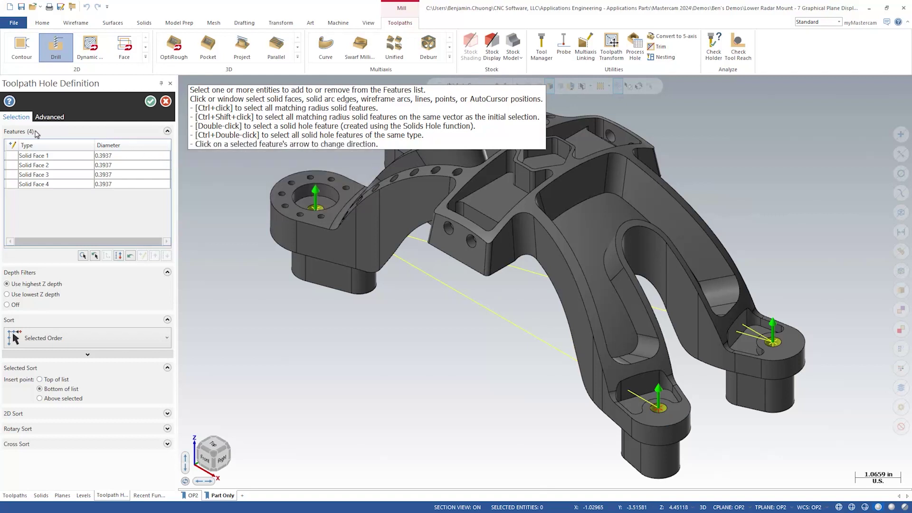
{"action": "left_click", "coordinate": [150, 101]}
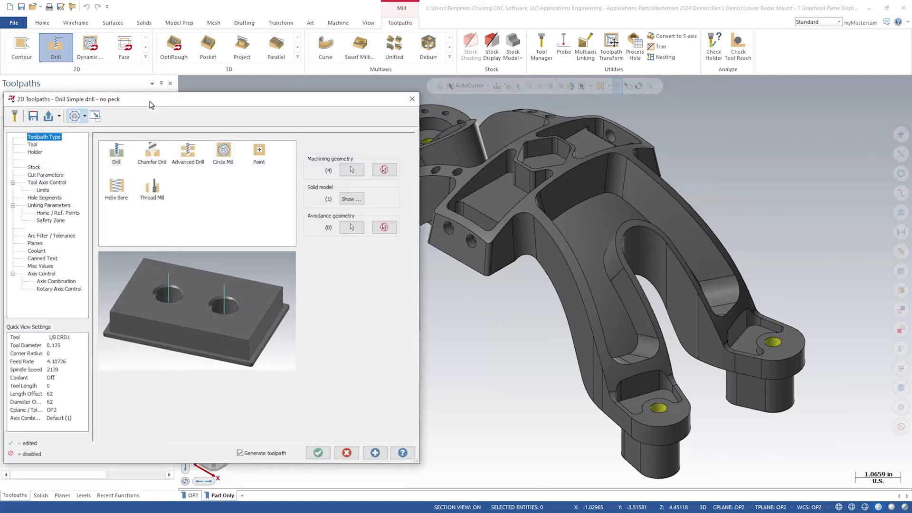
- Assign tool 6, the 0.334646 Drill (8.5mm), to the operation and open its linking parameters
{"action": "left_click", "coordinate": [33, 145]}
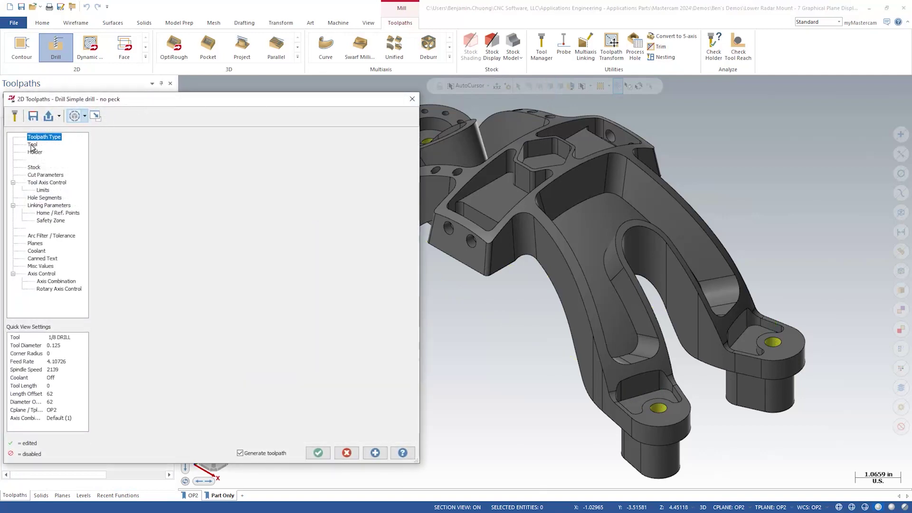
{"action": "left_click", "coordinate": [209, 184]}
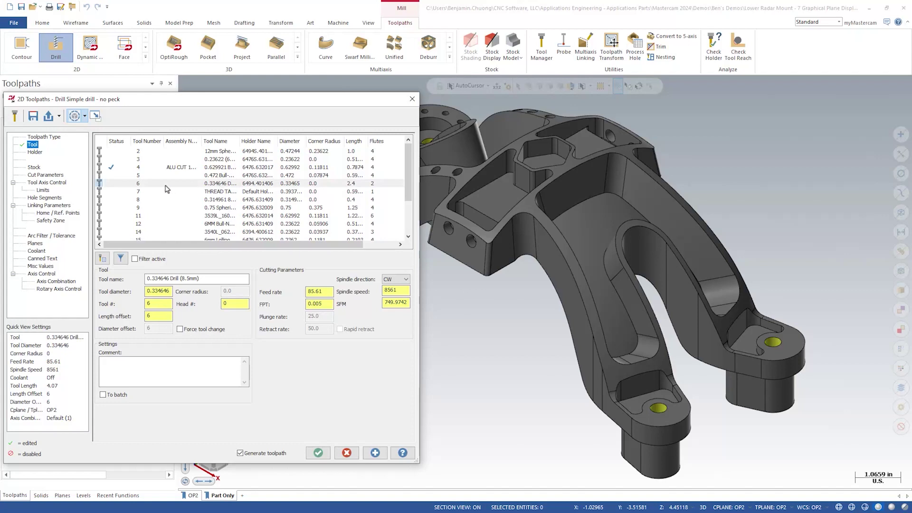
{"action": "left_click", "coordinate": [60, 206]}
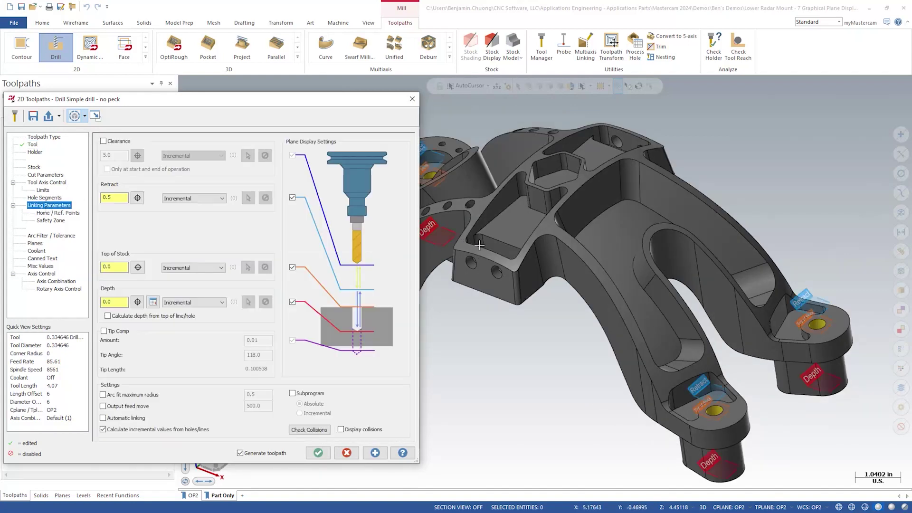
- Try Absolute for the retract height, restore Incremental, and toggle the retract plane's display off and on
{"action": "scroll", "coordinate": [627, 259], "scroll_direction": "up", "scroll_amount": 6}
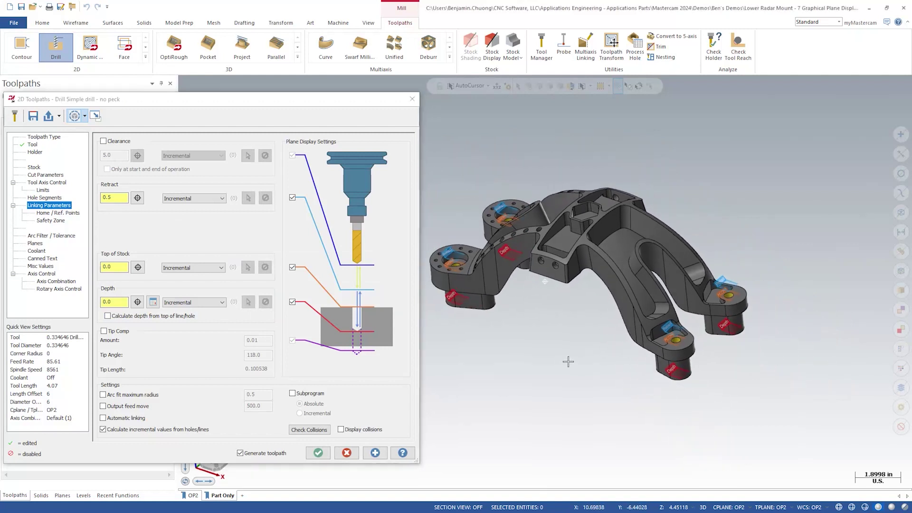
{"action": "middle_click_drag", "start_coordinate": [568, 361], "coordinate": [585, 350]}
{"action": "left_click", "coordinate": [207, 199]}
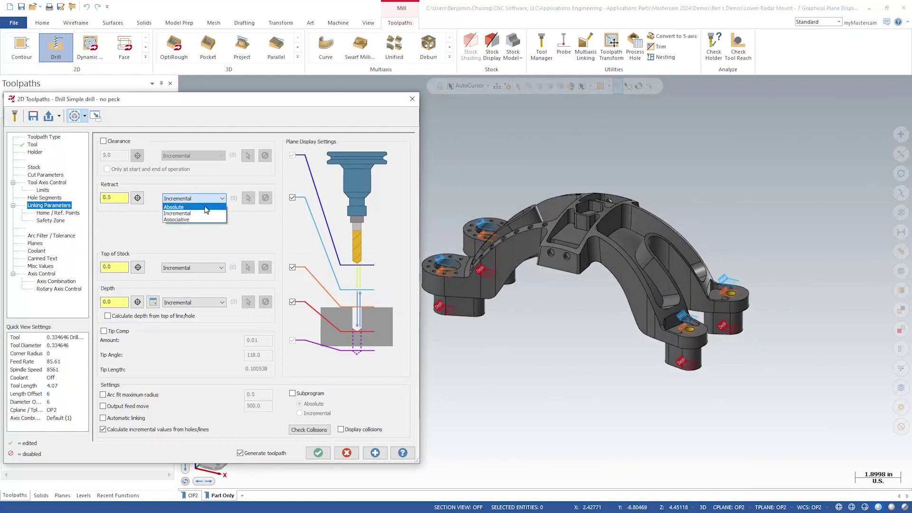
{"action": "left_click", "coordinate": [207, 207]}
{"action": "left_click", "coordinate": [207, 199]}
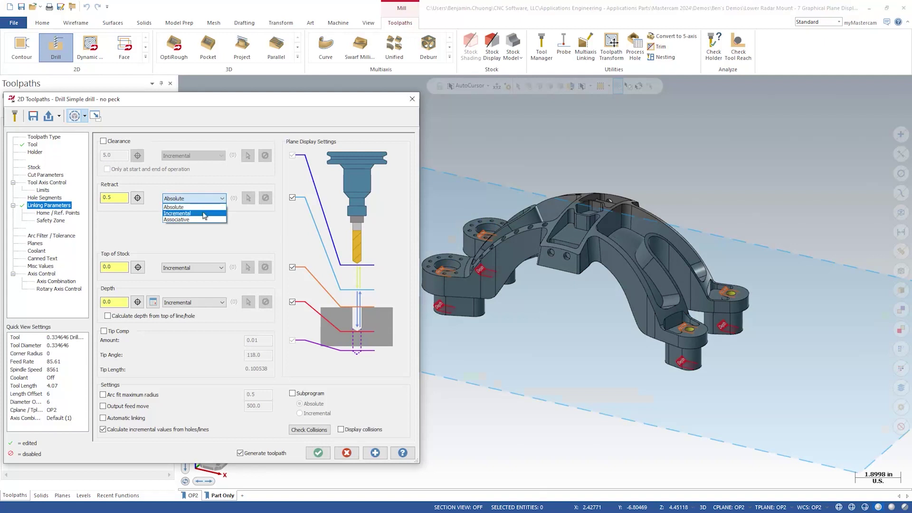
{"action": "left_click", "coordinate": [207, 213]}
{"action": "left_click", "coordinate": [293, 198]}
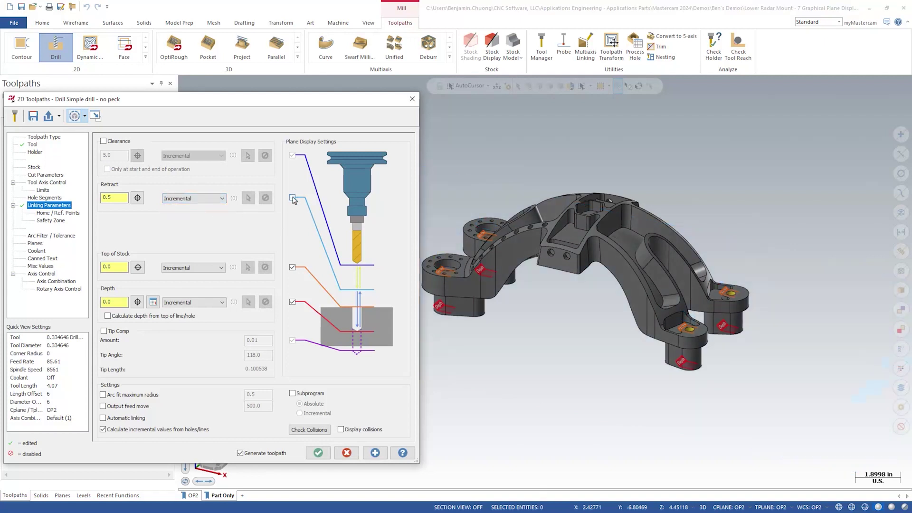
{"action": "left_click", "coordinate": [292, 199]}
- Enable the clearance height and change its reference to Absolute
{"action": "left_click", "coordinate": [116, 142]}
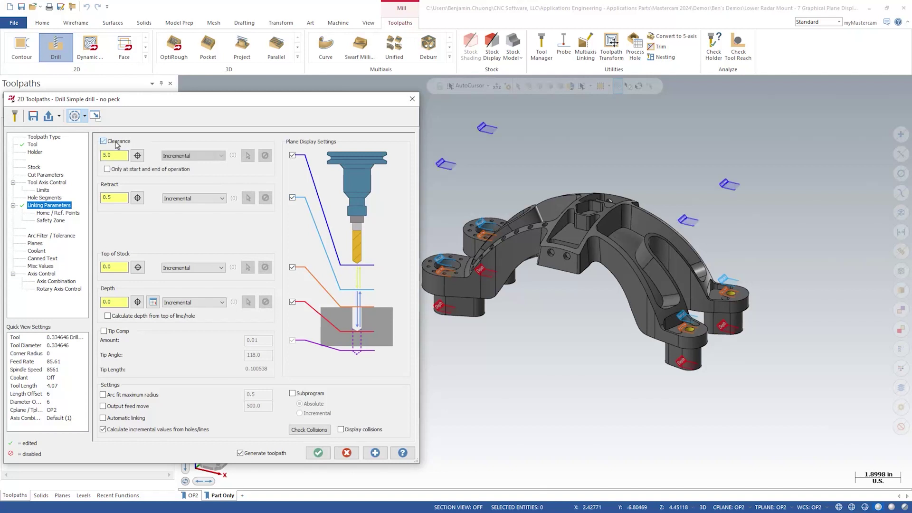
{"action": "key", "text": "space"}
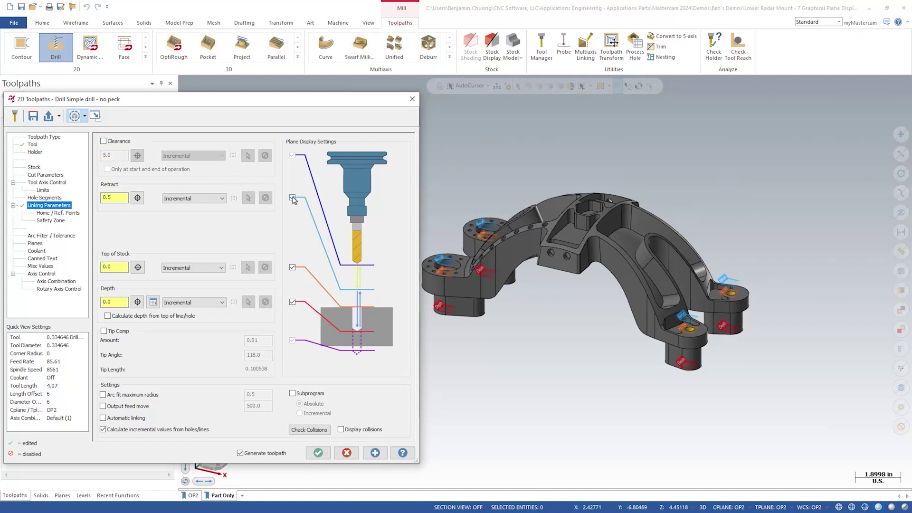
{"action": "left_click", "coordinate": [116, 144]}
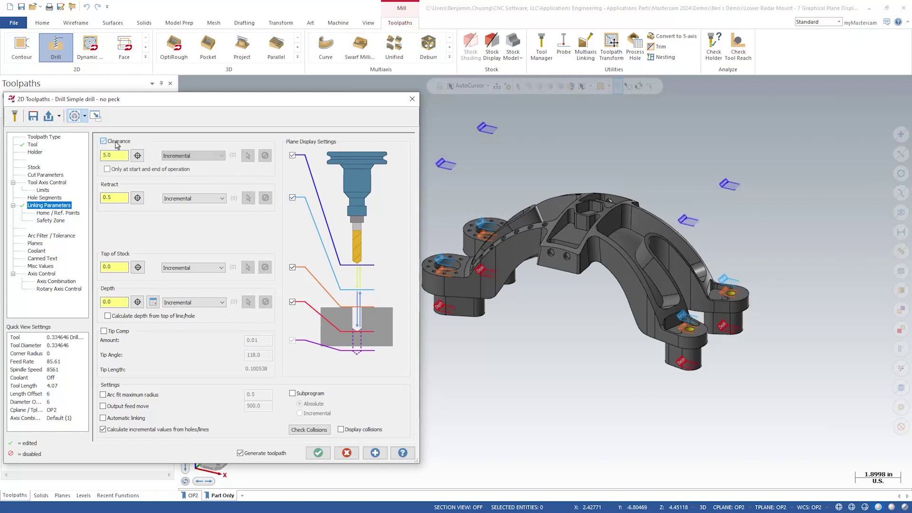
{"action": "left_click", "coordinate": [191, 157]}
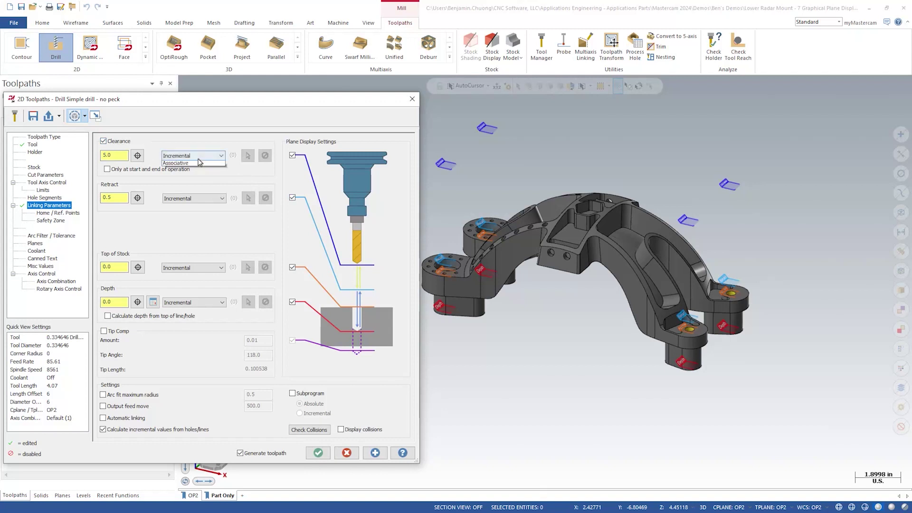
{"action": "left_click", "coordinate": [197, 166]}
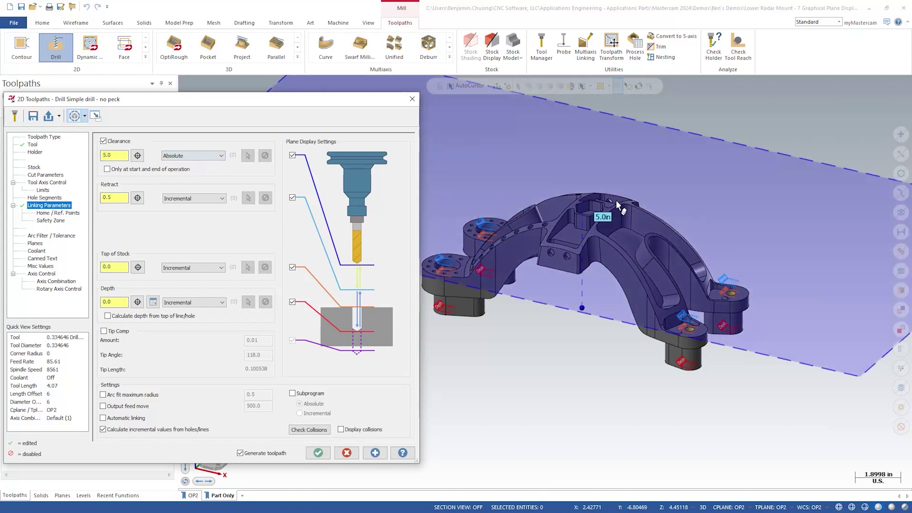
- Set the absolute clearance height to 6 inches using the clearance plane on the model, and hide that plane
{"action": "left_click", "coordinate": [732, 188]}
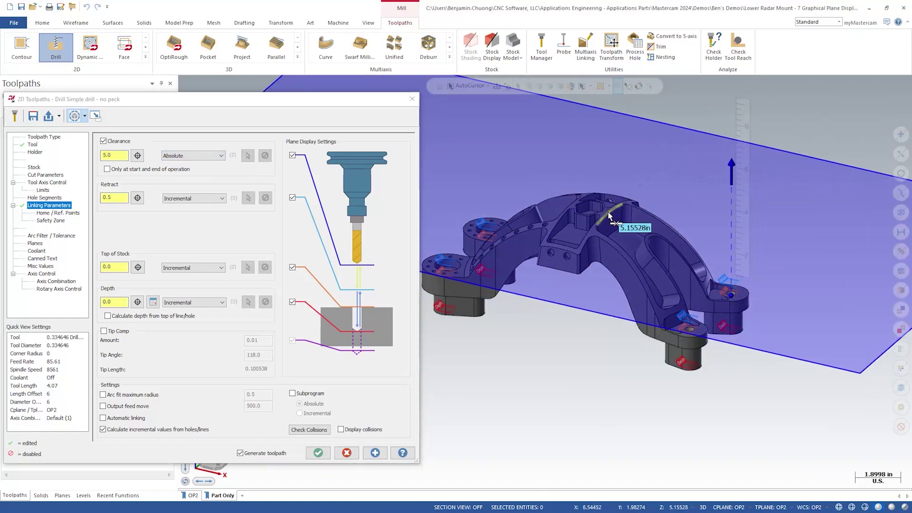
{"action": "left_click", "coordinate": [630, 215]}
{"action": "left_click", "coordinate": [724, 208]}
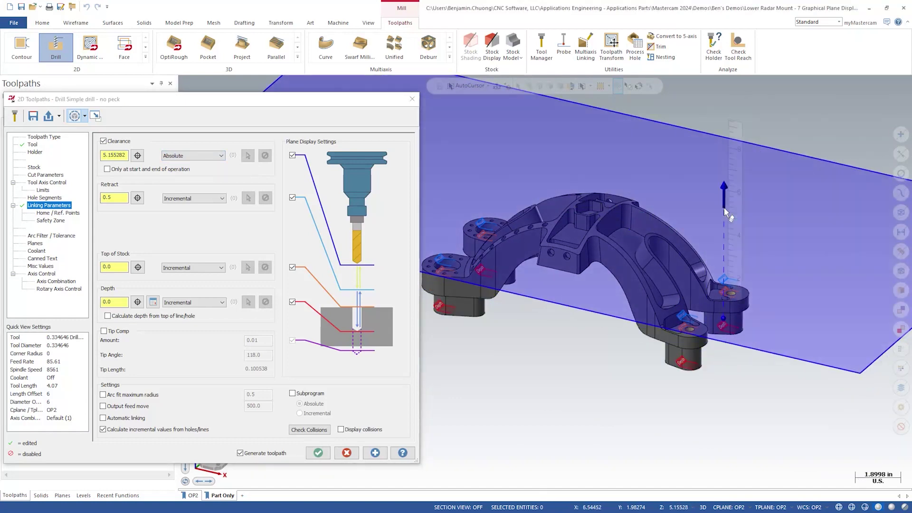
{"action": "type", "text": "6"}
{"action": "key", "text": "Return"}
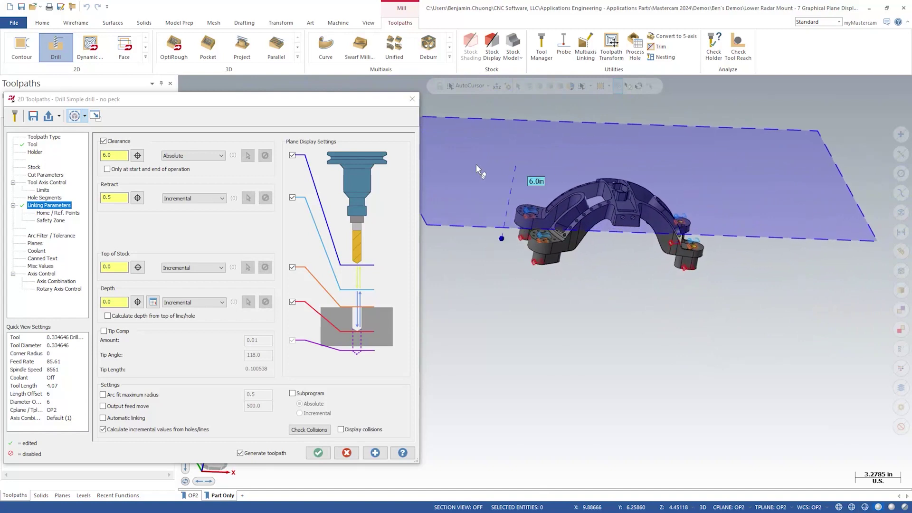
{"action": "left_click", "coordinate": [293, 156]}
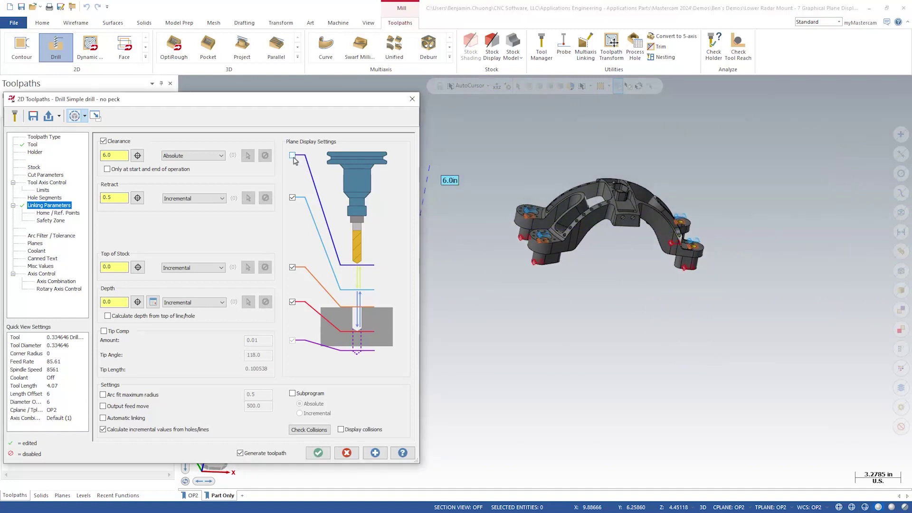
- Enable Tip Comp, set its breakthrough amount to about 0.23 in with the depth plane hidden, and generate the toolpath
{"action": "scroll", "coordinate": [567, 240], "scroll_direction": "up", "scroll_amount": 5}
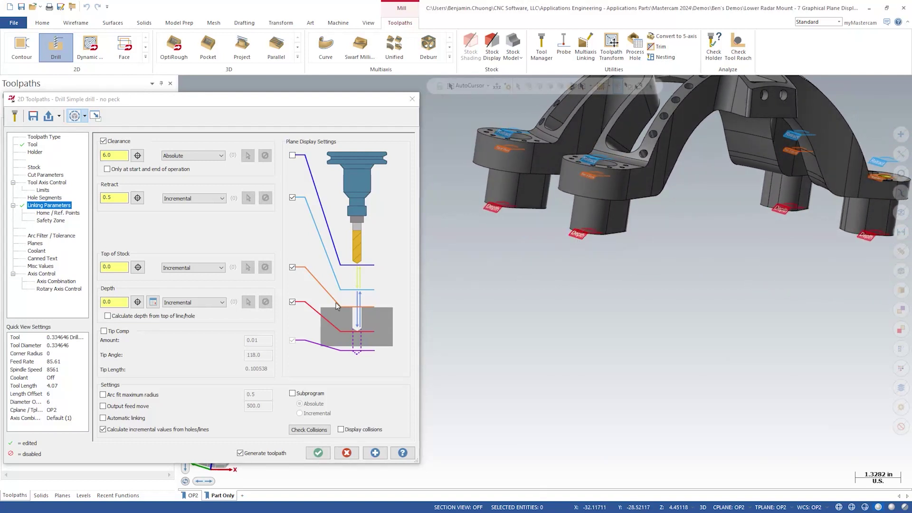
{"action": "left_click", "coordinate": [125, 332]}
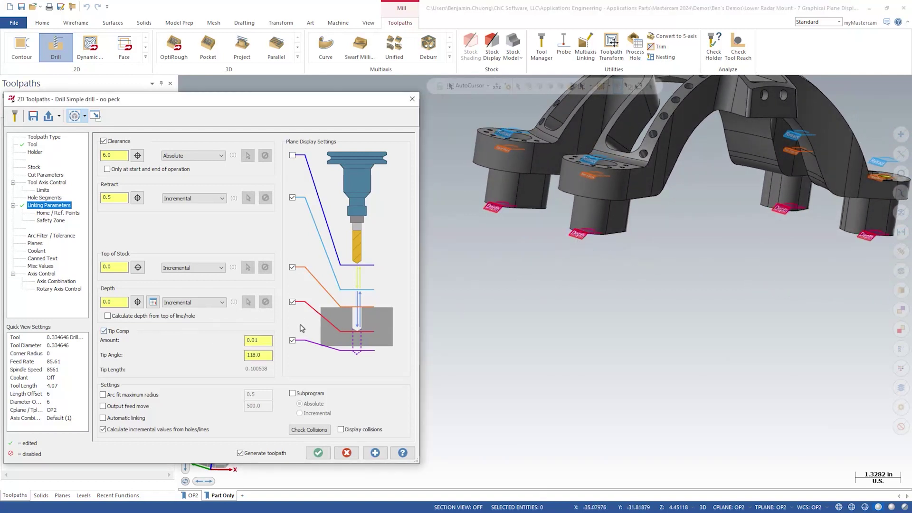
{"action": "left_click", "coordinate": [292, 303]}
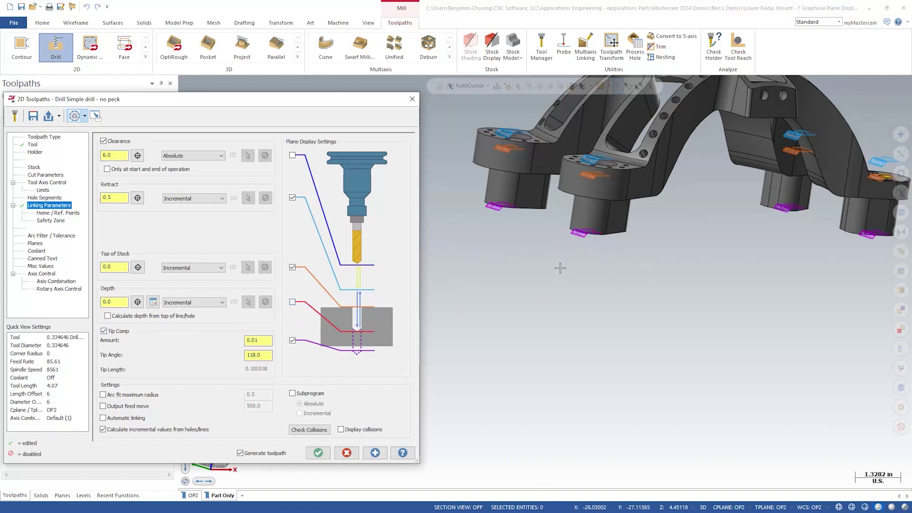
{"action": "left_click", "coordinate": [583, 237]}
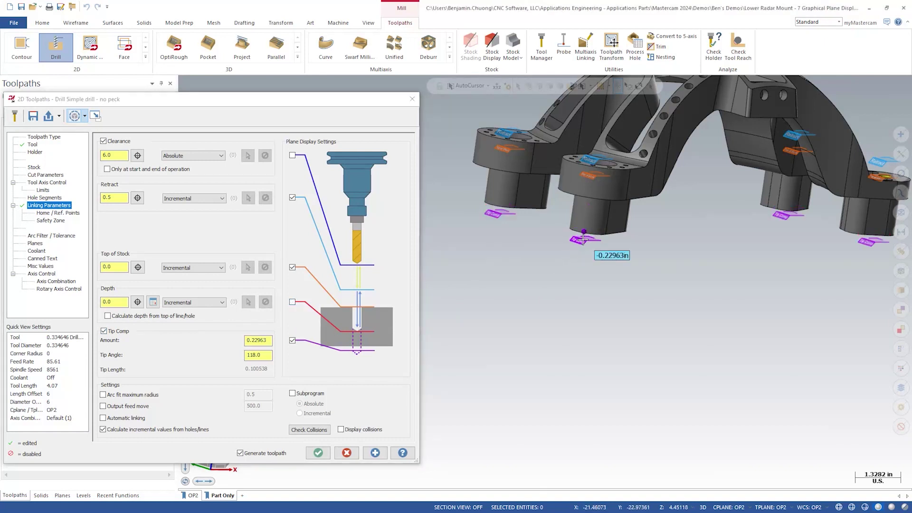
{"action": "left_click", "coordinate": [318, 453]}
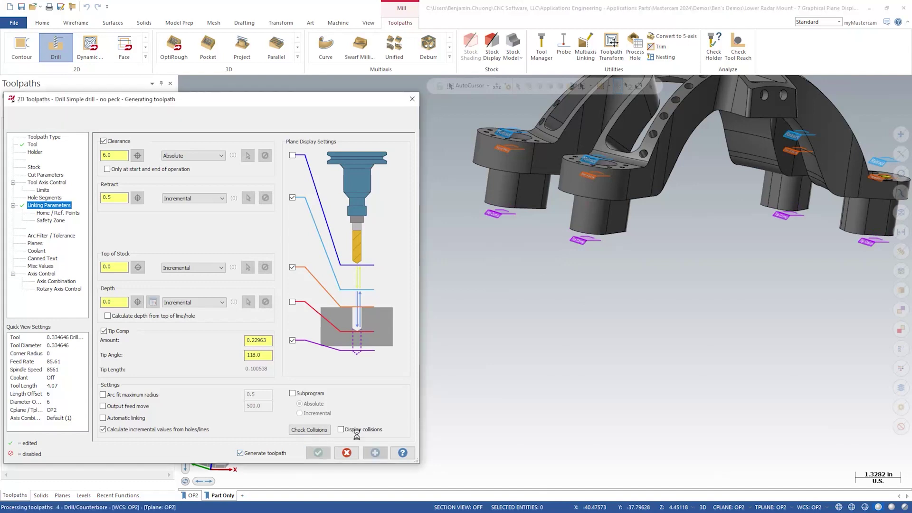
- Start another Drill toolpath and select all holes matching the radius of the 0.25-diameter hole on the curved arm
{"action": "middle_click_drag", "start_coordinate": [485, 260], "coordinate": [594, 191]}
{"action": "scroll", "coordinate": [597, 188], "scroll_direction": "up", "scroll_amount": 2}
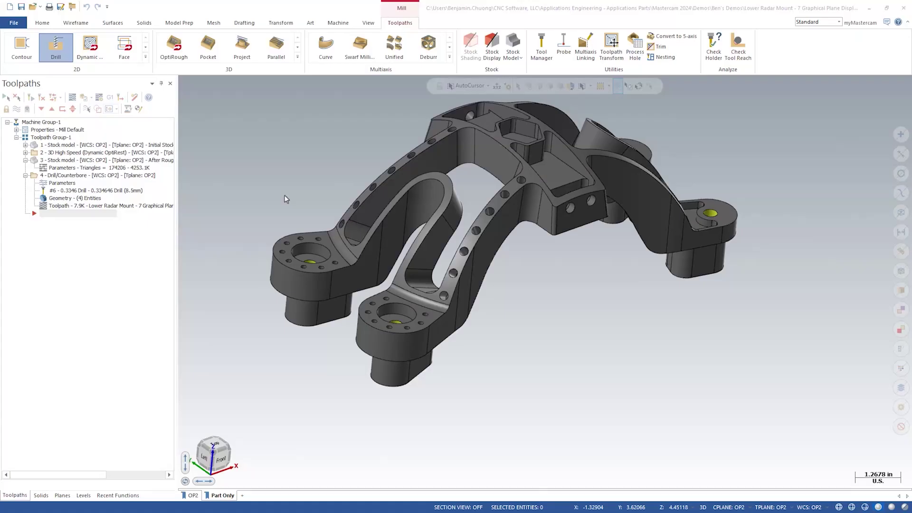
{"action": "left_click", "coordinate": [57, 48]}
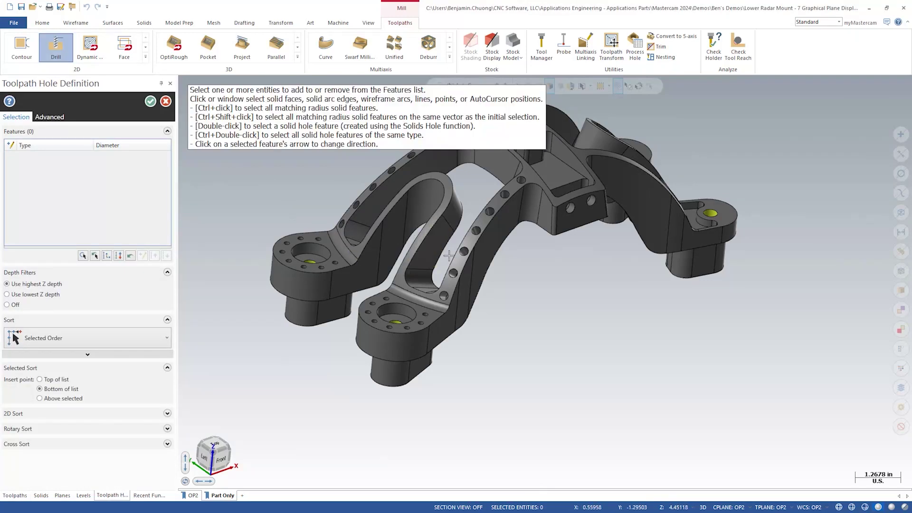
{"action": "scroll", "coordinate": [447, 275], "scroll_direction": "up", "scroll_amount": 6}
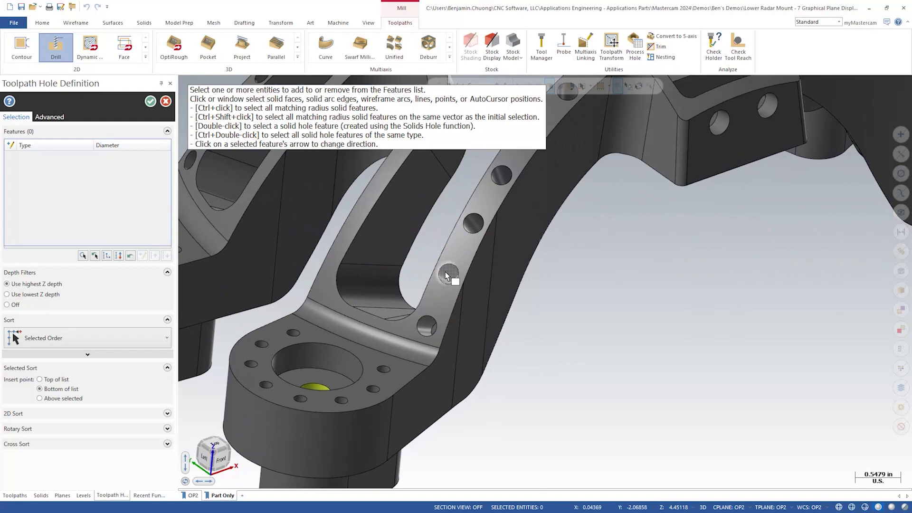
{"action": "left_click", "coordinate": [447, 276], "text": "ctrl"}
{"action": "scroll", "coordinate": [562, 288], "scroll_direction": "down", "scroll_amount": 6}
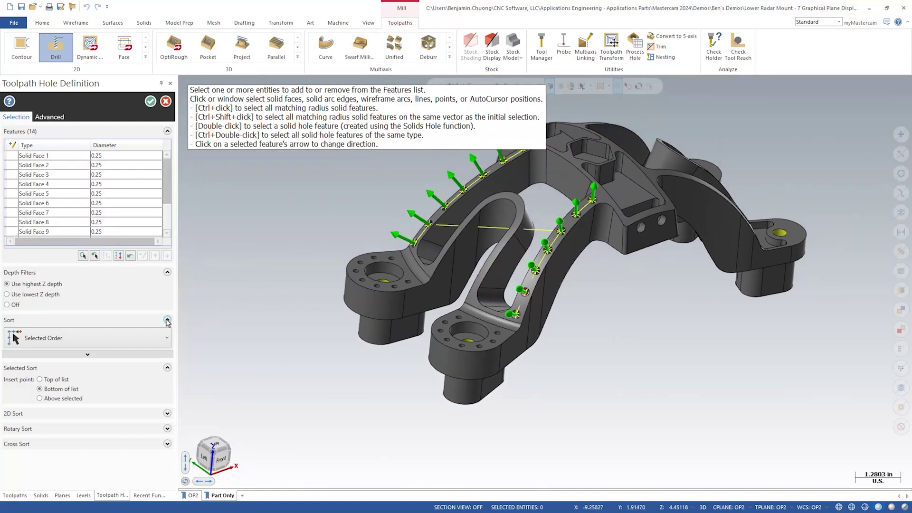
- Sort the selected arm holes in X+ Y+ order and accept the hole definition
{"action": "left_click", "coordinate": [120, 342]}
{"action": "left_click", "coordinate": [27, 235]}
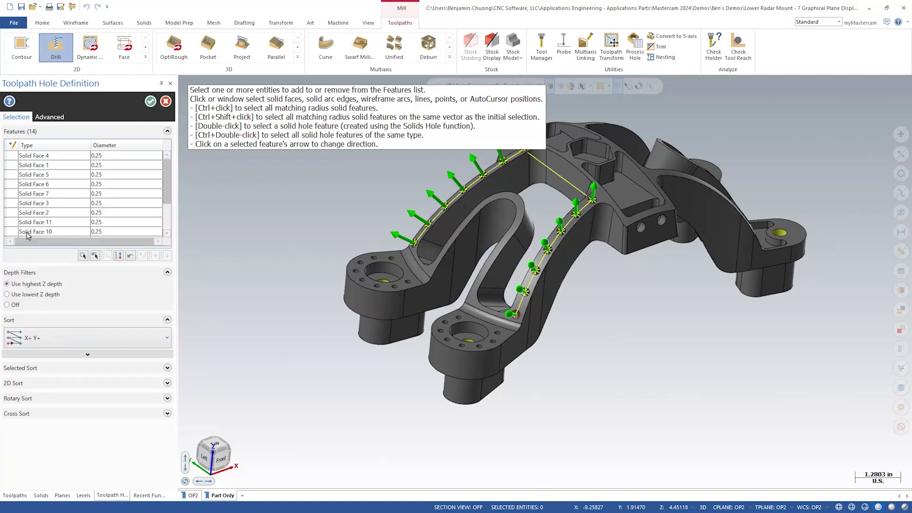
{"action": "left_click", "coordinate": [153, 103]}
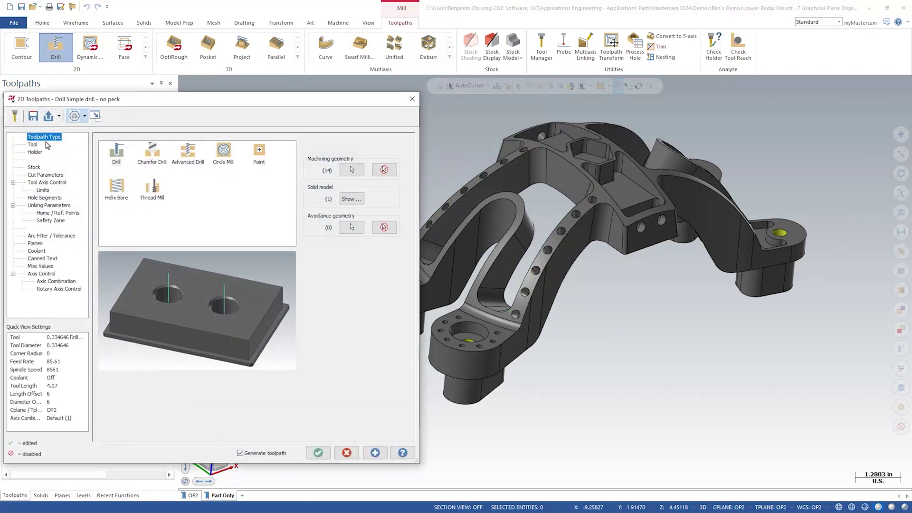
- Choose tool 17, the 5.6mm Heavy Duty Jobber Drill, for the arm hole toolpath
{"action": "left_click", "coordinate": [46, 144]}
{"action": "scroll", "coordinate": [243, 219], "scroll_direction": "down", "scroll_amount": 1}
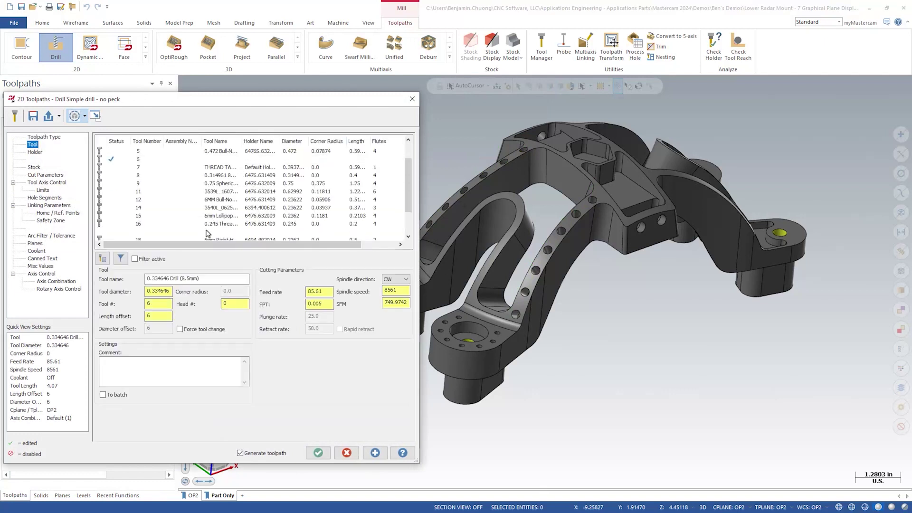
{"action": "left_click", "coordinate": [208, 231]}
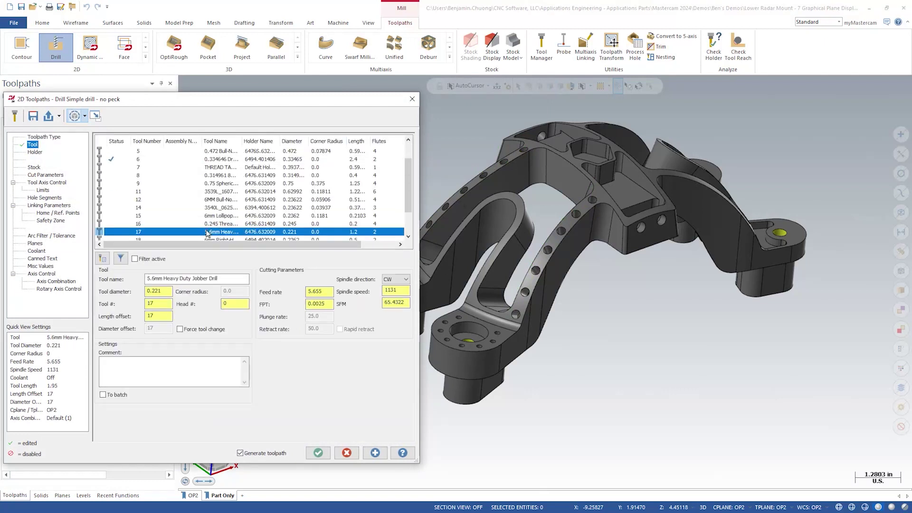
- Set the tool axis output format to 5 axis and accept switching all linking parameters to incremental
{"action": "left_click", "coordinate": [60, 184]}
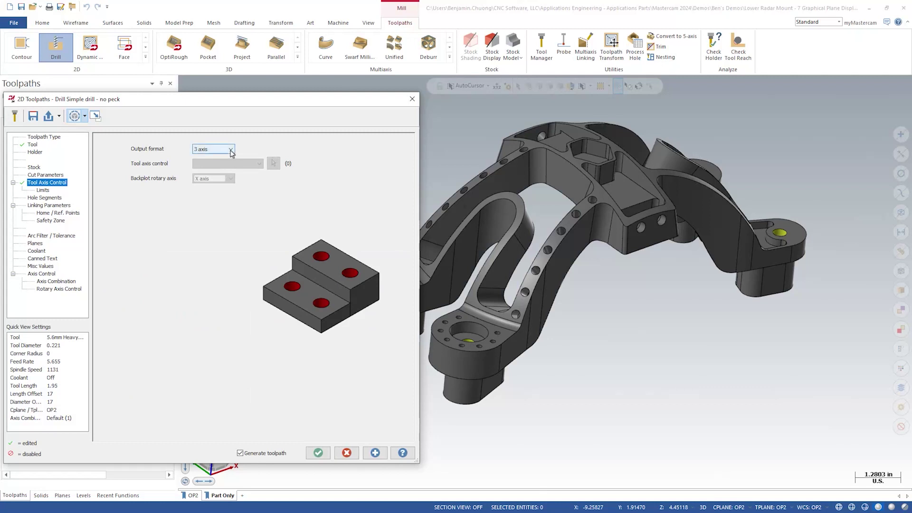
{"action": "left_click", "coordinate": [227, 149]}
{"action": "left_click", "coordinate": [223, 170]}
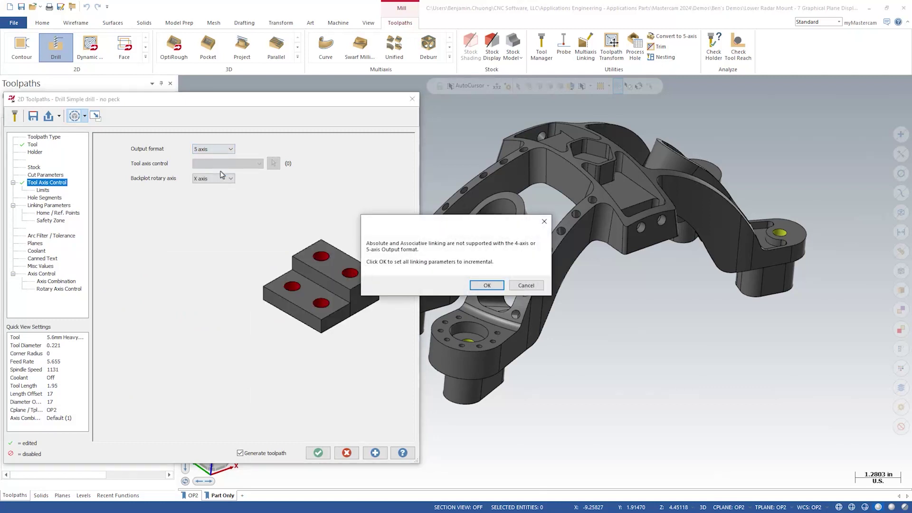
{"action": "left_click", "coordinate": [484, 285]}
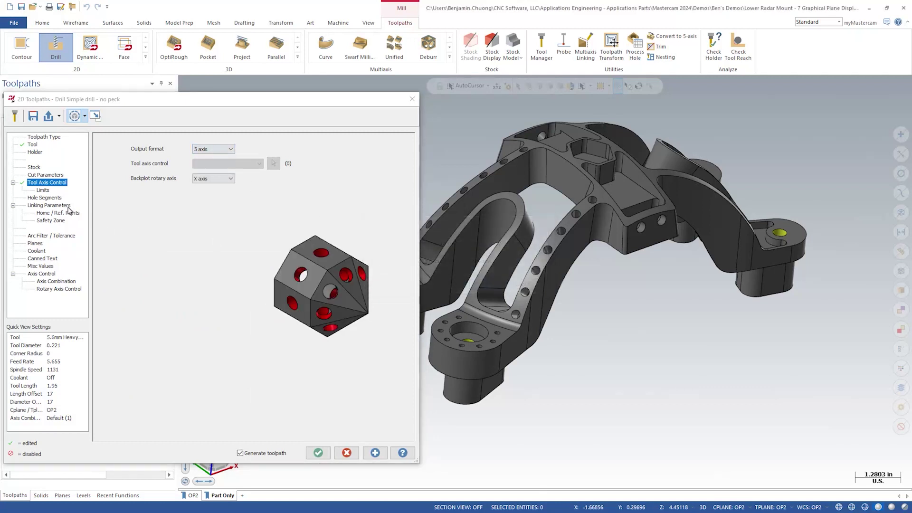
- Turn off Tip Comp in the linking parameters, display the depth planes, and make the model translucent
{"action": "left_click", "coordinate": [67, 206]}
{"action": "left_click", "coordinate": [104, 331]}
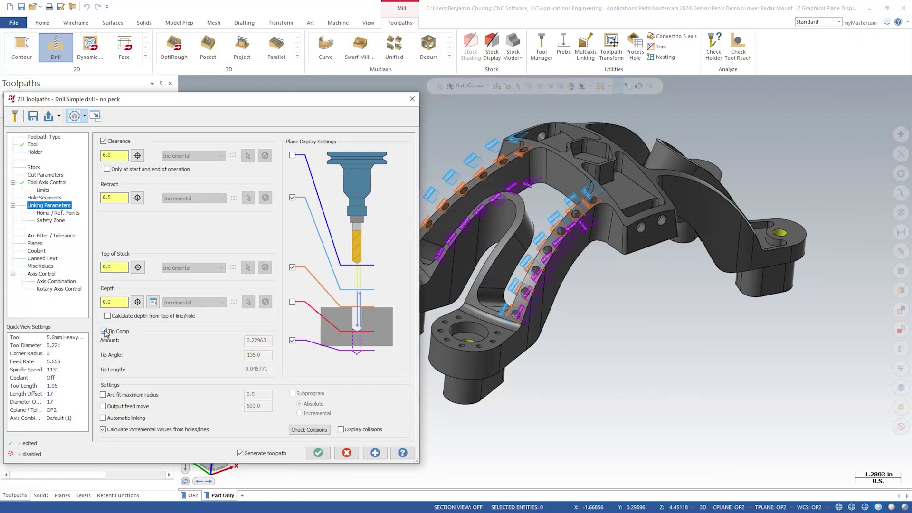
{"action": "left_click", "coordinate": [293, 302]}
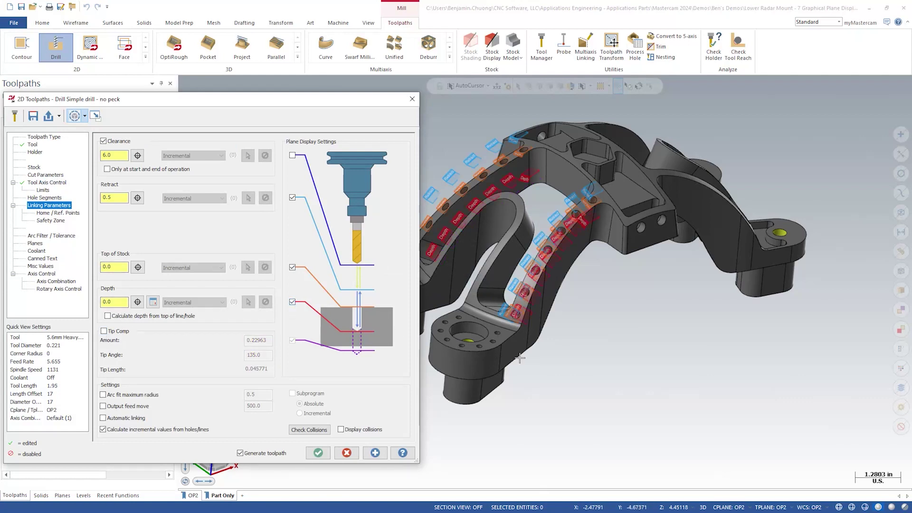
{"action": "middle_click_drag", "start_coordinate": [527, 340], "coordinate": [552, 355]}
{"action": "scroll", "coordinate": [553, 355], "scroll_direction": "up", "scroll_amount": 6}
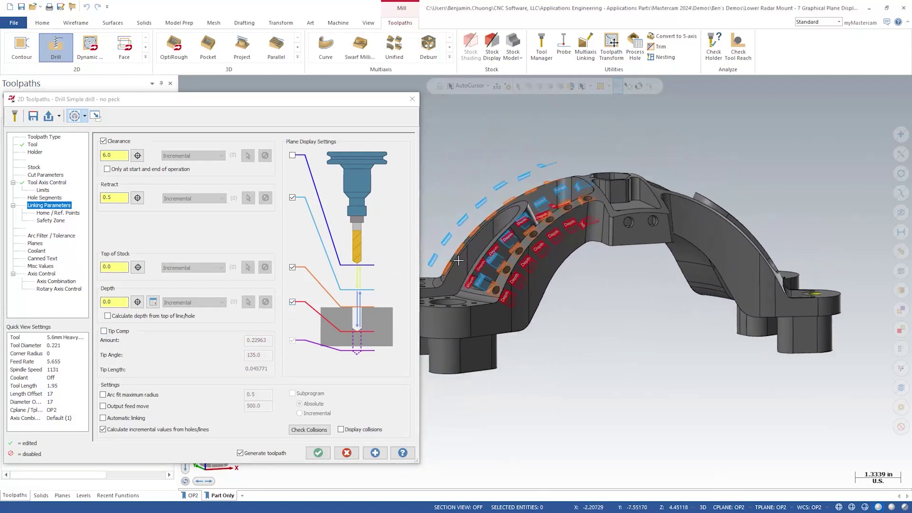
{"action": "left_click", "coordinate": [904, 507]}
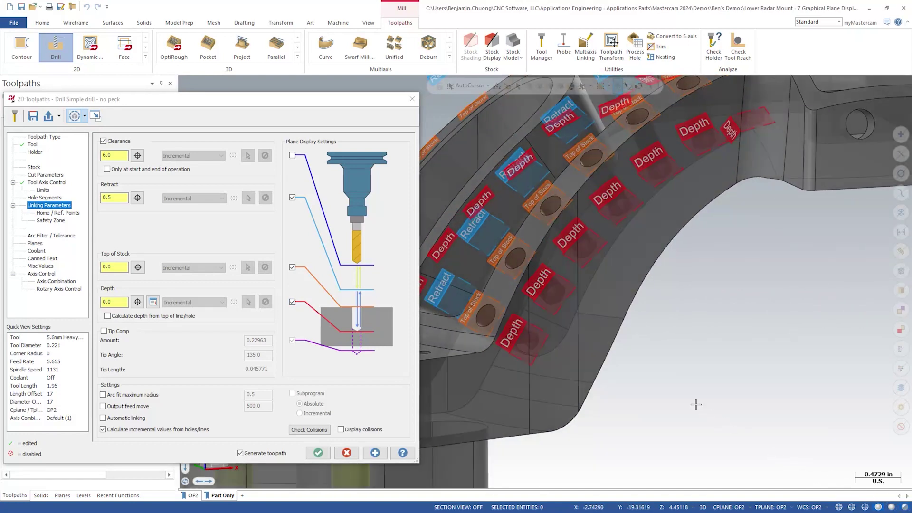
- Lower the arm holes' incremental depth to about -0.347 in using a depth plane on the model, and generate the toolpath
{"action": "scroll", "coordinate": [695, 403], "scroll_direction": "down", "scroll_amount": 5}
{"action": "mouse_move", "coordinate": [695, 402]}
{"action": "middle_mouse_down"}
{"action": "mouse_move", "coordinate": [680, 372]}
{"action": "mouse_move", "coordinate": [537, 356]}
{"action": "middle_mouse_up"}
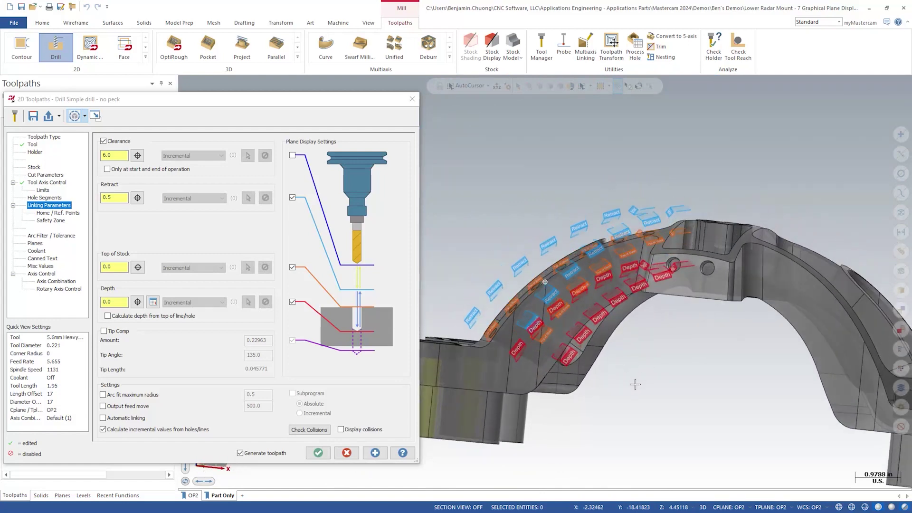
{"action": "left_click_drag", "start_coordinate": [521, 347], "coordinate": [532, 361]}
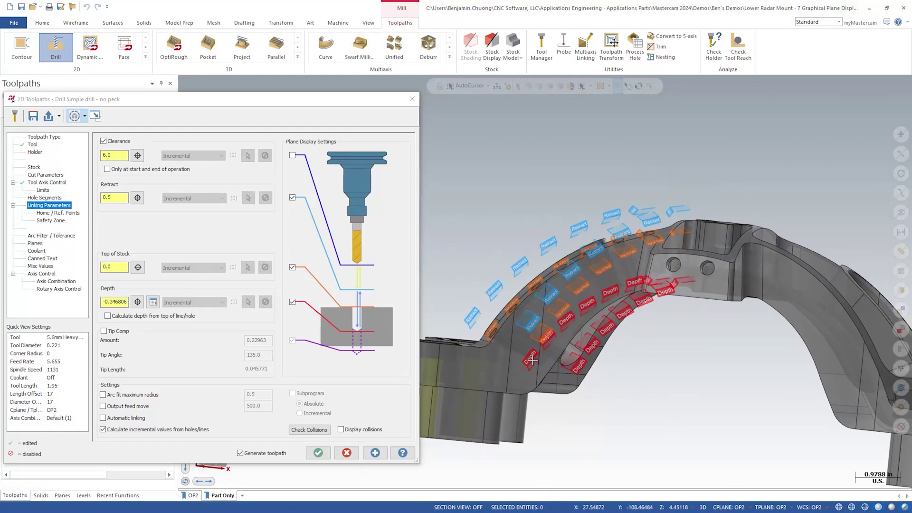
{"action": "left_click", "coordinate": [319, 453]}
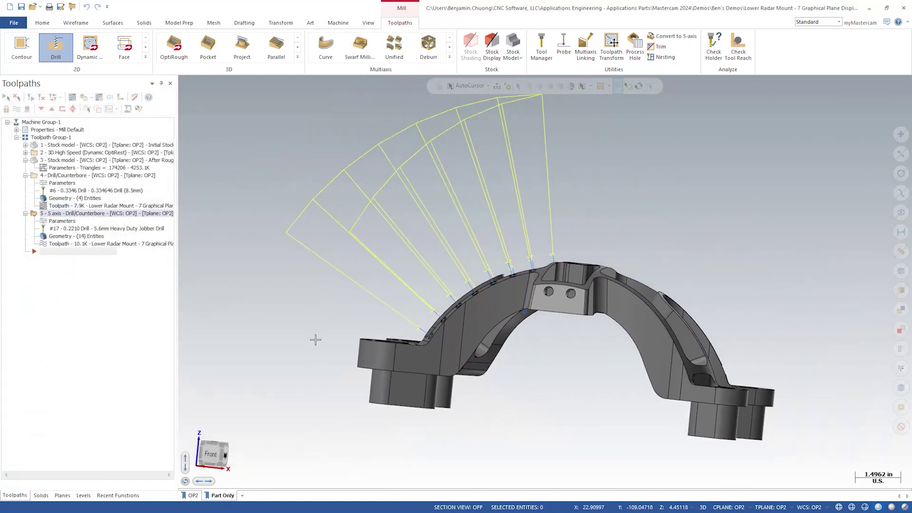
{"action": "middle_click_drag", "start_coordinate": [372, 329], "coordinate": [427, 357]}
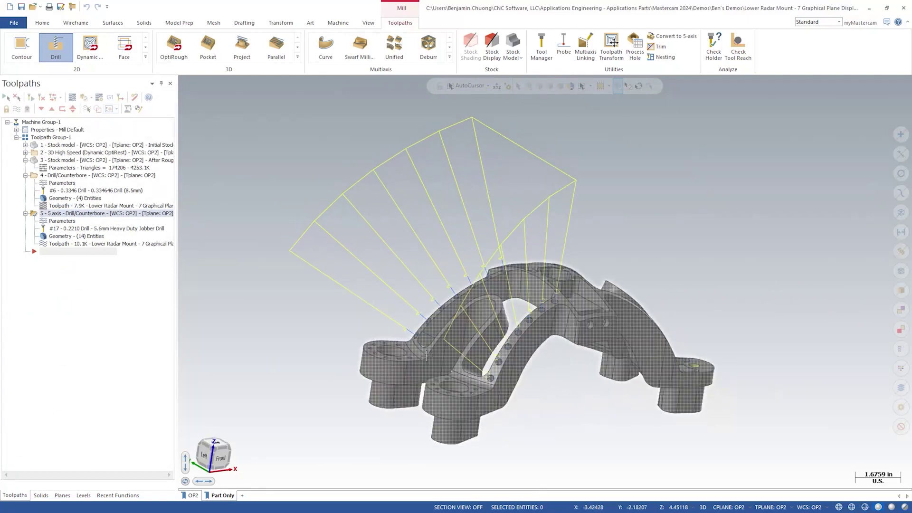